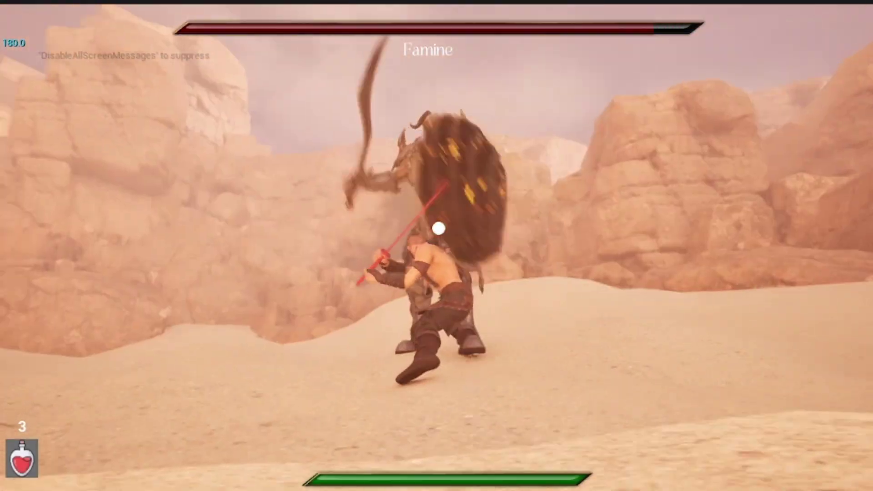
{"action": "key", "text": "space"}
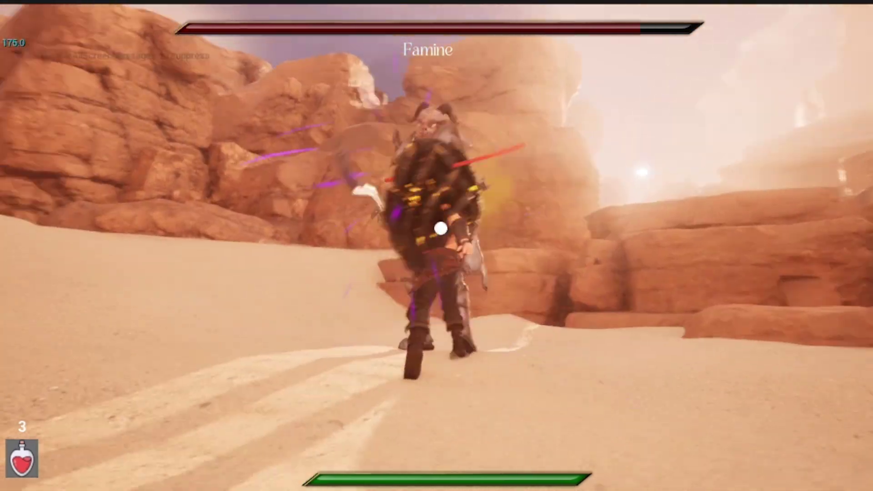
{"action": "left_click", "coordinate": [440, 190]}
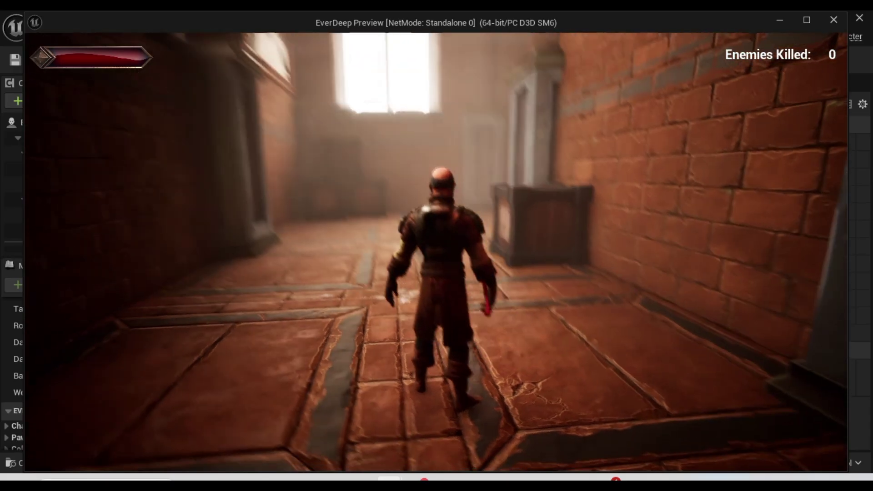
Playtest the EverDeep character's movement and acrobatic moves with the sword in the brick hall.
{"action": "key", "text": "s"}
{"action": "key", "text": "space"}
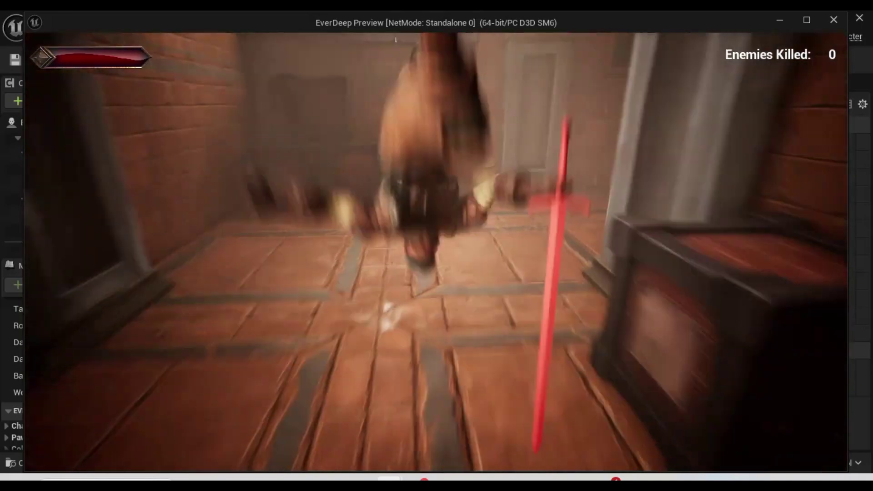
{"action": "key", "text": "space"}
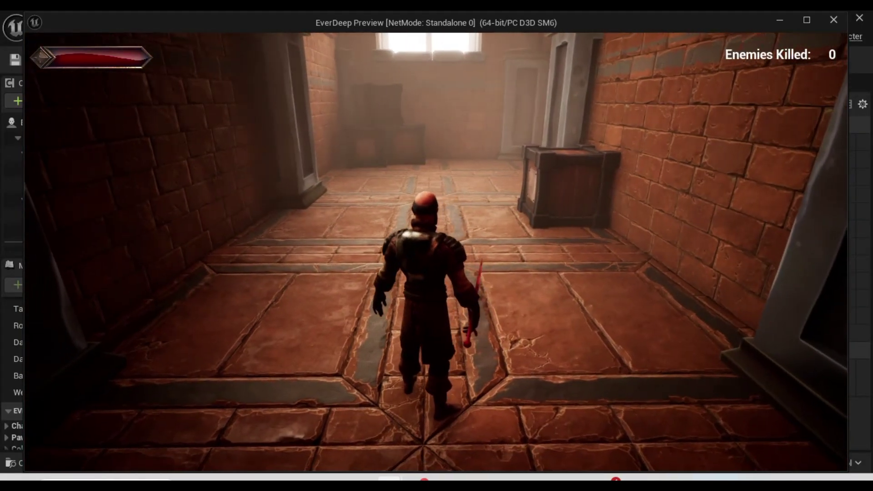
{"action": "key", "text": "2"}
{"action": "left_click", "coordinate": [436, 245]}
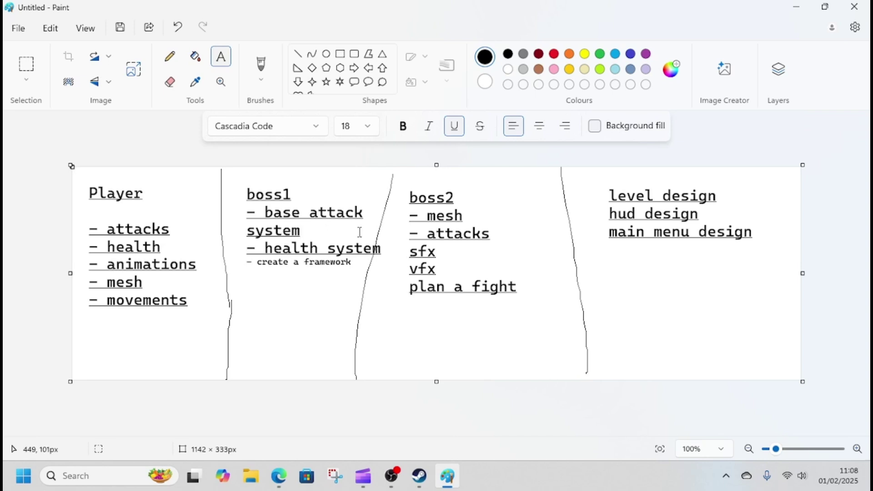
Start a new blank canvas in place of the game planning notes.
{"action": "left_click", "coordinate": [18, 28]}
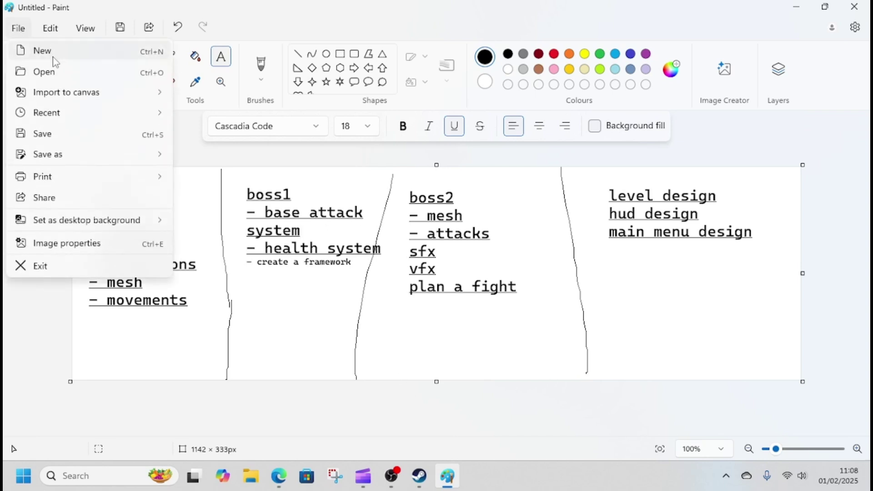
{"action": "left_click", "coordinate": [47, 51]}
{"action": "left_click", "coordinate": [432, 271]}
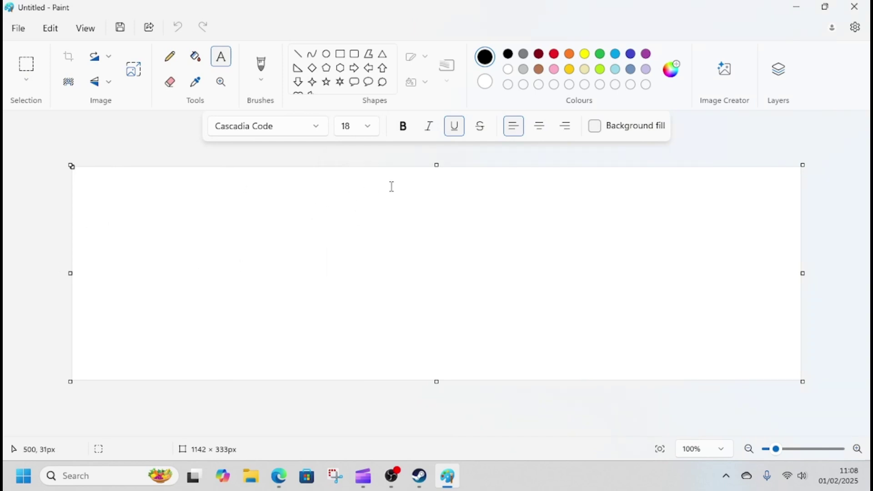
Draw an oval about 98 × 57 px at the canvas's upper middle and a row of three ovals below it.
{"action": "left_click", "coordinate": [327, 53]}
{"action": "left_click_drag", "start_coordinate": [401, 181], "coordinate": [466, 218]}
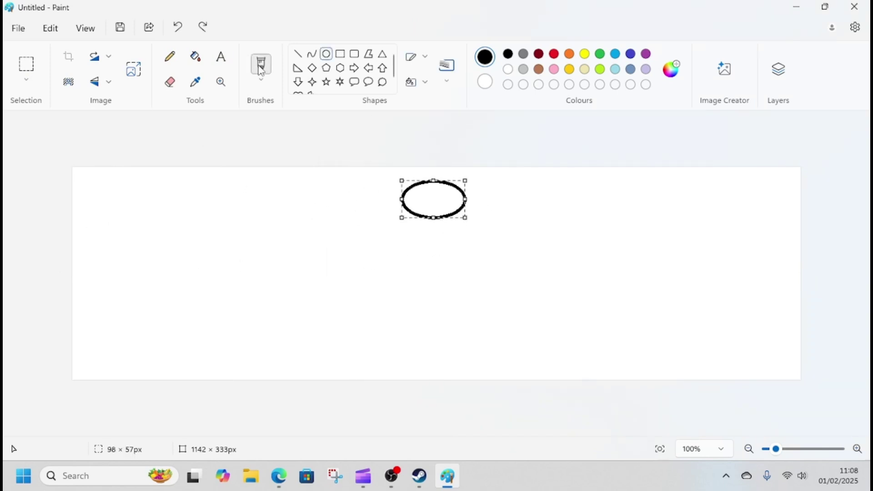
{"action": "left_click_drag", "start_coordinate": [330, 260], "coordinate": [406, 293]}
{"action": "left_click_drag", "start_coordinate": [436, 259], "coordinate": [507, 299]}
{"action": "left_click_drag", "start_coordinate": [532, 262], "coordinate": [634, 301]}
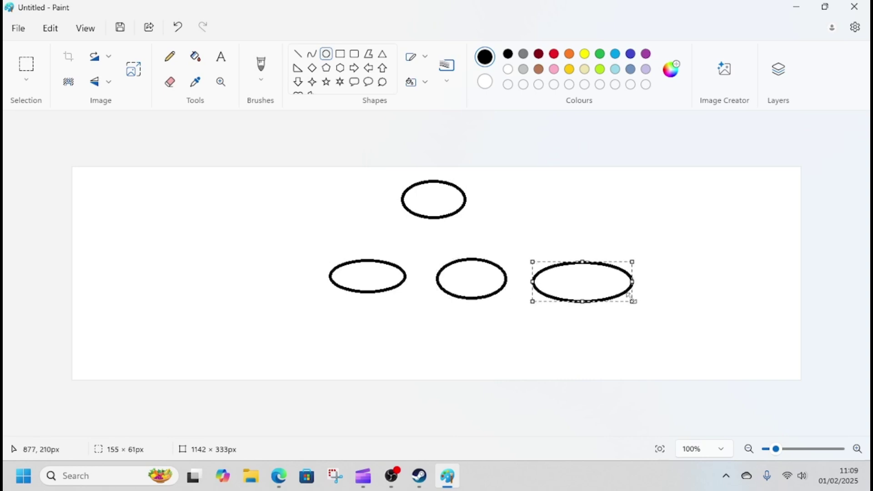
Connect the upper oval to the three lower ovals with pencil lines and loosely circle the upper oval.
{"action": "left_click", "coordinate": [175, 63]}
{"action": "mouse_move", "coordinate": [420, 222]}
{"action": "left_mouse_down"}
{"action": "mouse_move", "coordinate": [388, 252]}
{"action": "mouse_move", "coordinate": [447, 256]}
{"action": "left_mouse_up"}
{"action": "left_click_drag", "start_coordinate": [457, 217], "coordinate": [553, 261]}
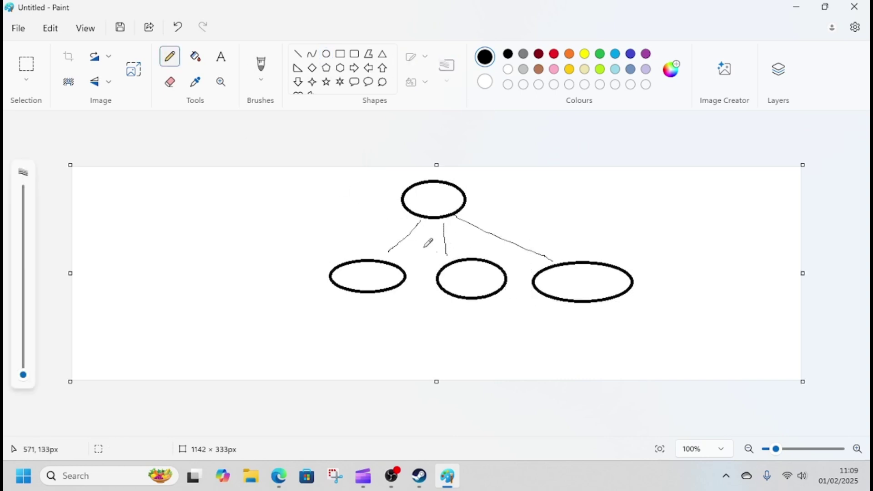
{"action": "mouse_move", "coordinate": [482, 180]}
{"action": "left_mouse_down"}
{"action": "mouse_move", "coordinate": [429, 226]}
{"action": "mouse_move", "coordinate": [446, 175]}
{"action": "left_mouse_up"}
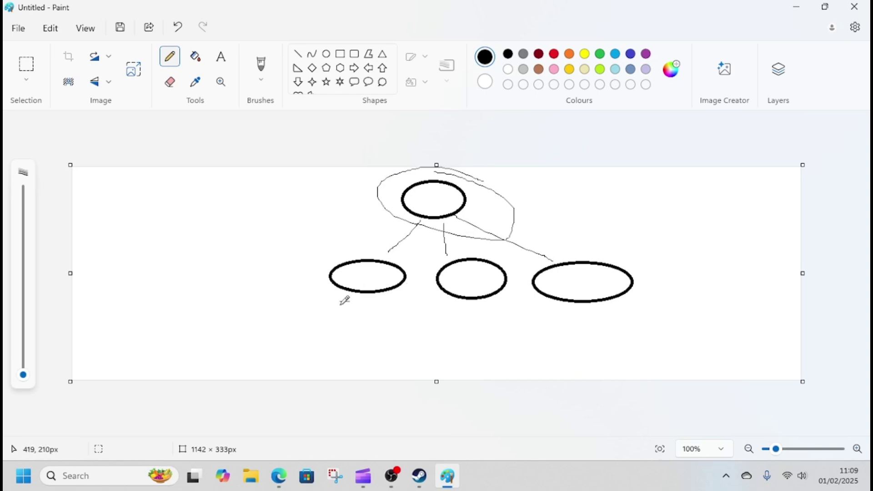
Handwrite the labels Fire, Ice and EARTH beneath the three lower ovals with the Pencil.
{"action": "mouse_move", "coordinate": [350, 302]}
{"action": "left_mouse_down"}
{"action": "mouse_move", "coordinate": [346, 319]}
{"action": "mouse_move", "coordinate": [392, 332]}
{"action": "left_mouse_up"}
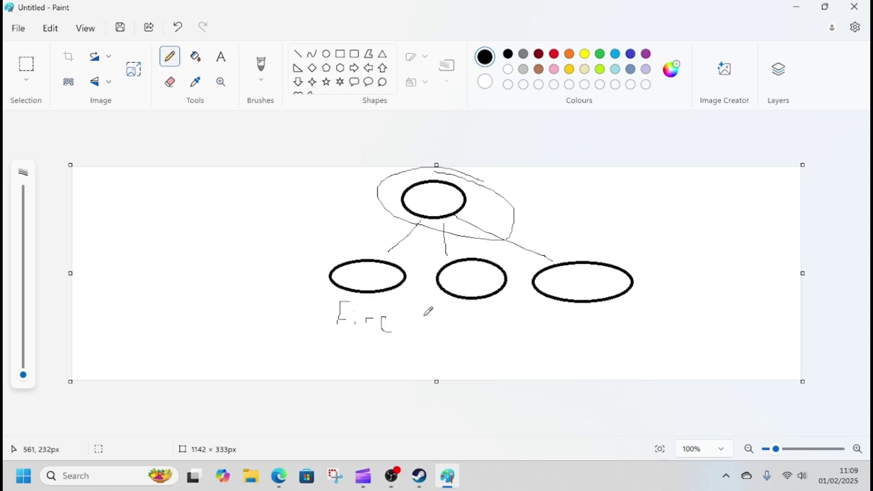
{"action": "mouse_move", "coordinate": [455, 315]}
{"action": "left_mouse_down"}
{"action": "mouse_move", "coordinate": [480, 314]}
{"action": "mouse_move", "coordinate": [468, 335]}
{"action": "left_mouse_up"}
{"action": "left_click_drag", "start_coordinate": [463, 332], "coordinate": [520, 338]}
{"action": "mouse_move", "coordinate": [543, 322]}
{"action": "left_mouse_down"}
{"action": "mouse_move", "coordinate": [581, 339]}
{"action": "mouse_move", "coordinate": [578, 320]}
{"action": "mouse_move", "coordinate": [610, 310]}
{"action": "mouse_move", "coordinate": [641, 340]}
{"action": "mouse_move", "coordinate": [625, 337]}
{"action": "left_mouse_up"}
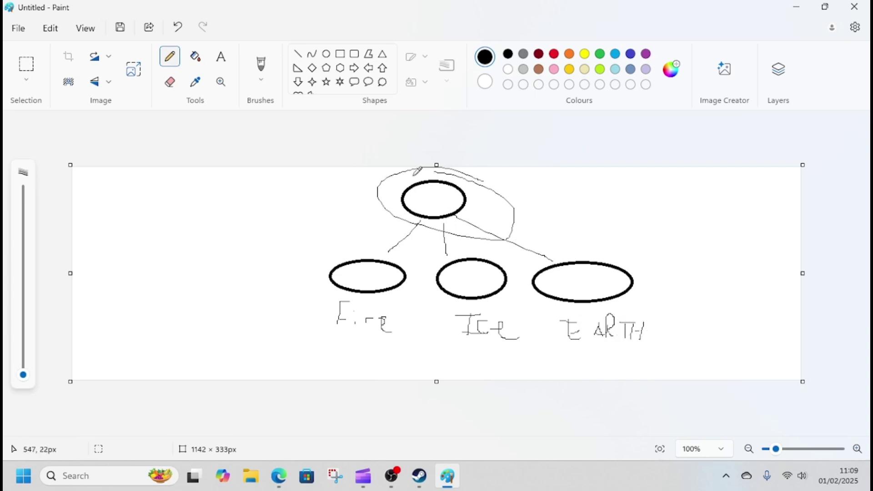
Handwrite the label Generic beside the circled upper oval, with a short line linking the two.
{"action": "mouse_move", "coordinate": [512, 194]}
{"action": "left_mouse_down"}
{"action": "mouse_move", "coordinate": [529, 191]}
{"action": "mouse_move", "coordinate": [534, 216]}
{"action": "mouse_move", "coordinate": [625, 195]}
{"action": "mouse_move", "coordinate": [640, 215]}
{"action": "left_mouse_up"}
{"action": "left_click_drag", "start_coordinate": [552, 185], "coordinate": [559, 195]}
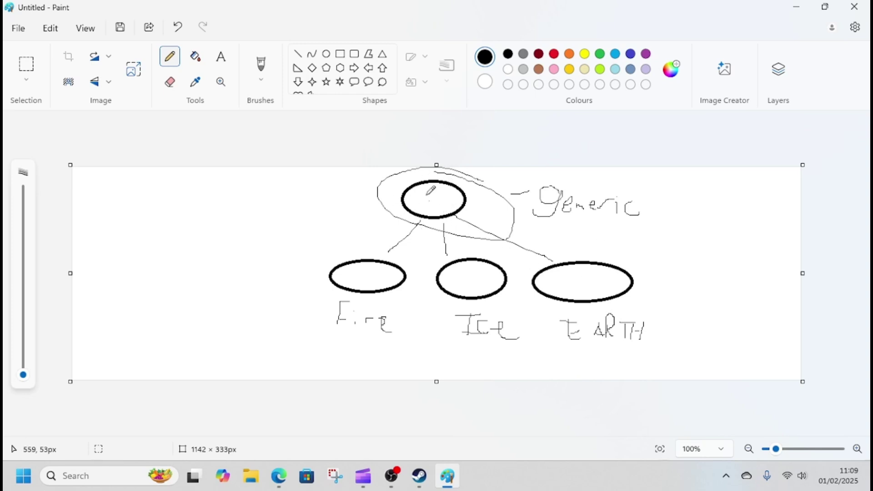
{"action": "left_click_drag", "start_coordinate": [422, 190], "coordinate": [437, 206]}
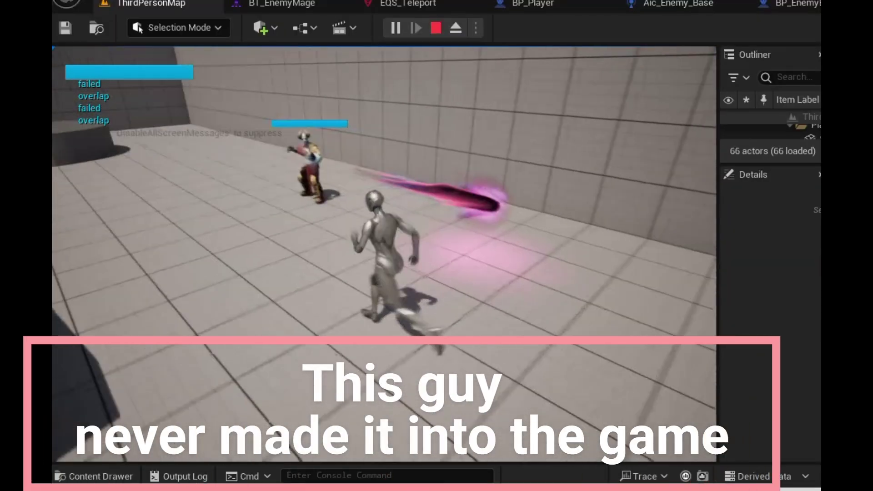
{"action": "key", "text": "s"}
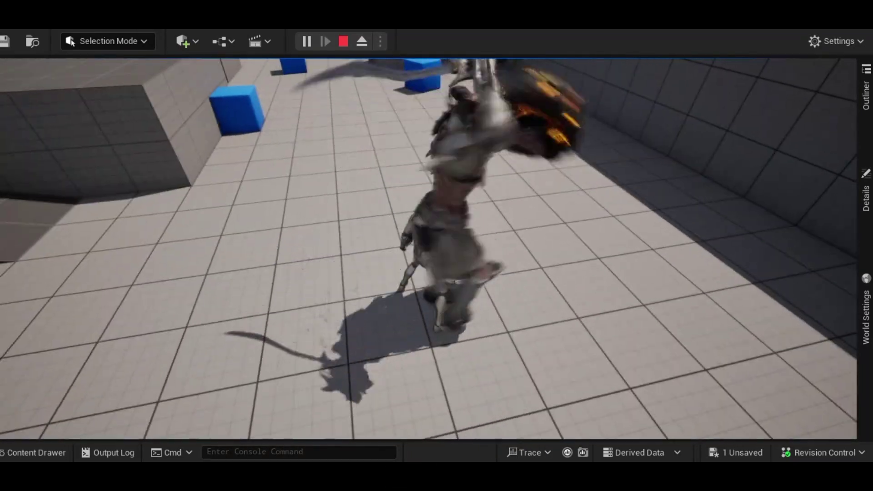
{"action": "key", "text": "alt+Tab"}
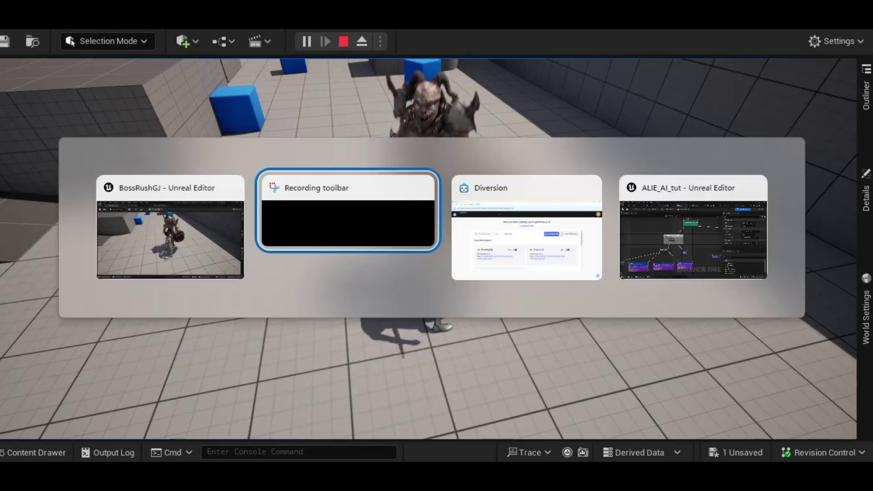
{"action": "key", "text": "alt+Tab"}
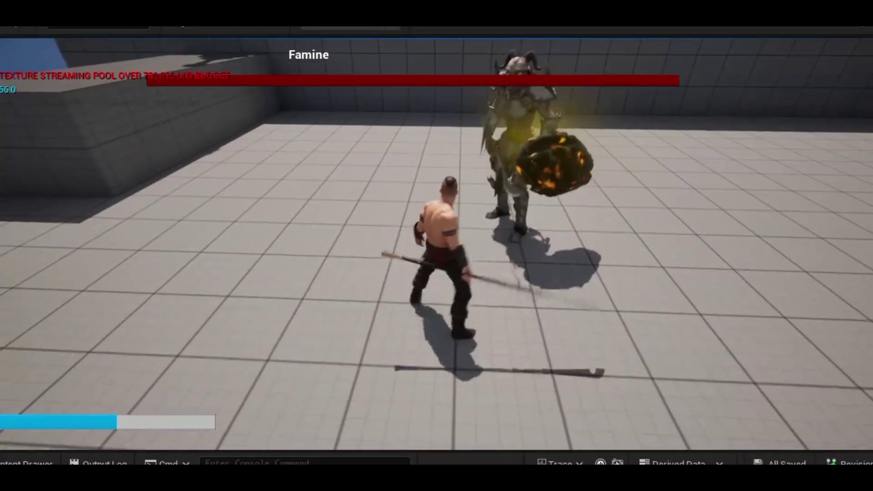
Eject from the player, stop the running session and replay the level in a separate preview window.
{"action": "key", "text": "F8"}
{"action": "mouse_move", "coordinate": [322, 260]}
{"action": "right_mouse_down"}
{"action": "mouse_move", "coordinate": [282, 260]}
{"action": "mouse_move", "coordinate": [314, 241]}
{"action": "mouse_move", "coordinate": [273, 219]}
{"action": "mouse_move", "coordinate": [173, 250]}
{"action": "right_mouse_up"}
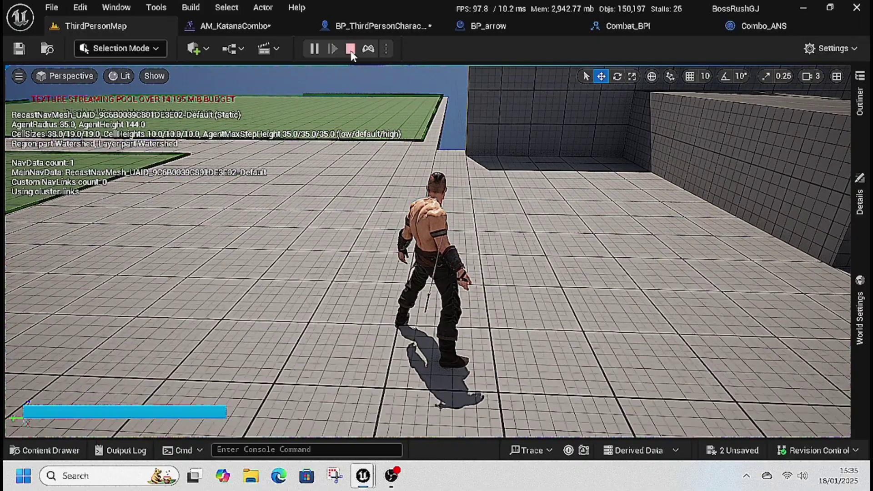
{"action": "left_click", "coordinate": [351, 49]}
{"action": "left_click", "coordinate": [387, 48]}
{"action": "left_click", "coordinate": [436, 114]}
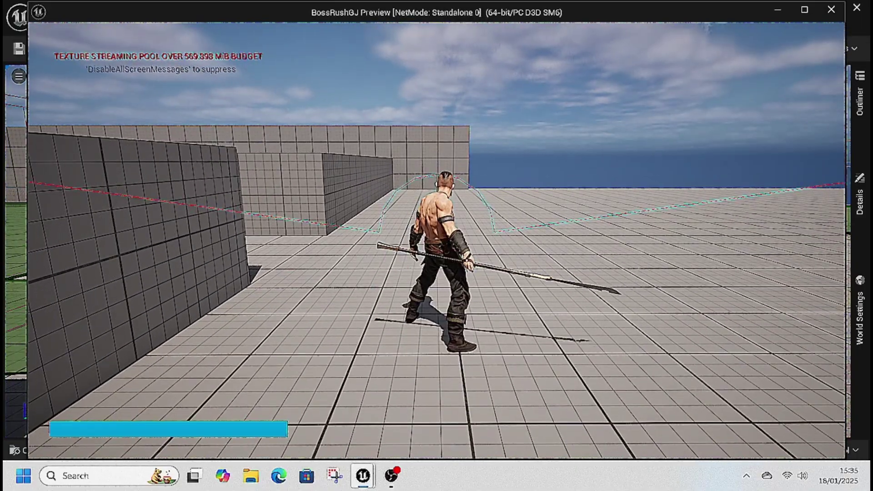
Playtest the player's melee attacks by chaining several strikes in the BossRushGJ preview.
{"action": "left_click", "coordinate": [437, 241]}
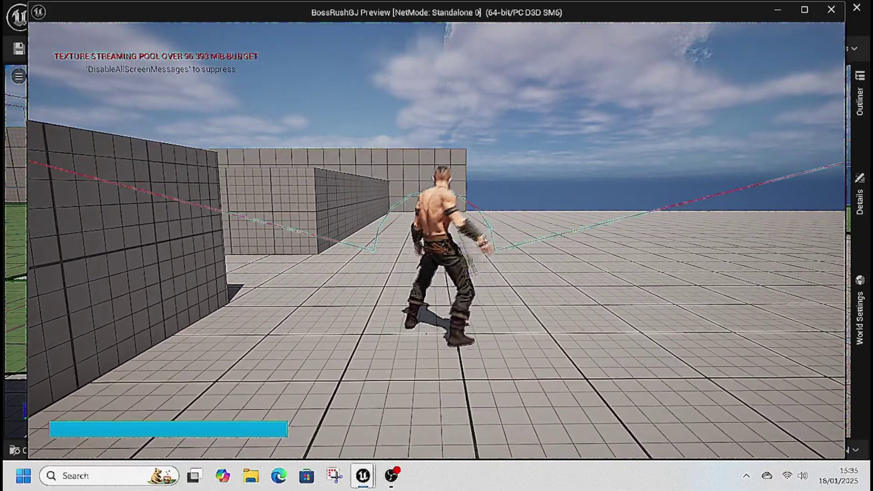
{"action": "left_click", "coordinate": [437, 241]}
{"action": "left_click", "coordinate": [437, 241]}
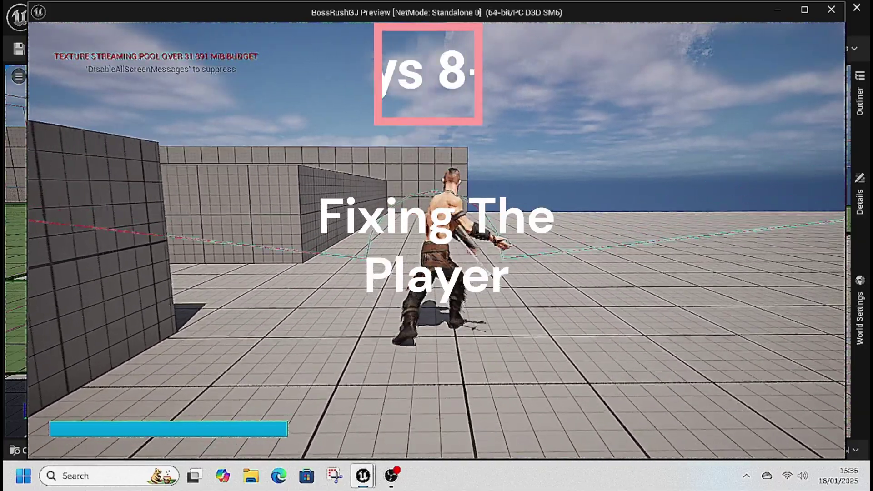
{"action": "left_click", "coordinate": [437, 241]}
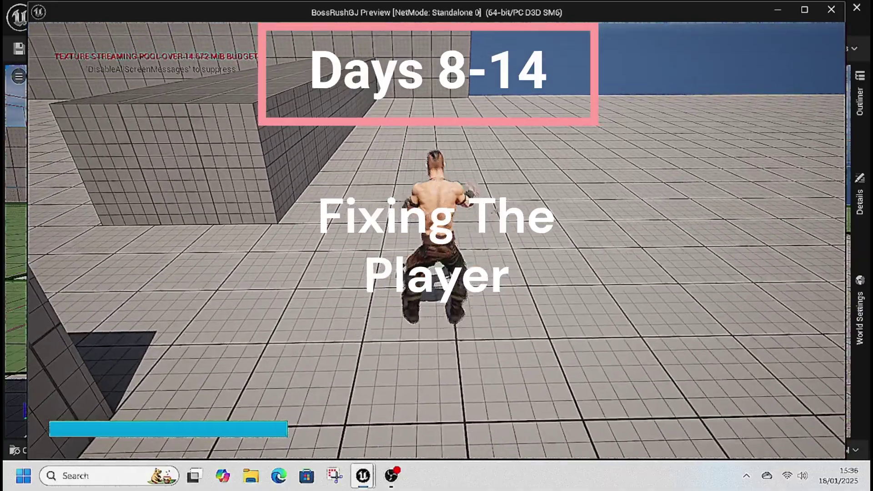
{"action": "left_click", "coordinate": [437, 241]}
{"action": "left_click", "coordinate": [437, 241]}
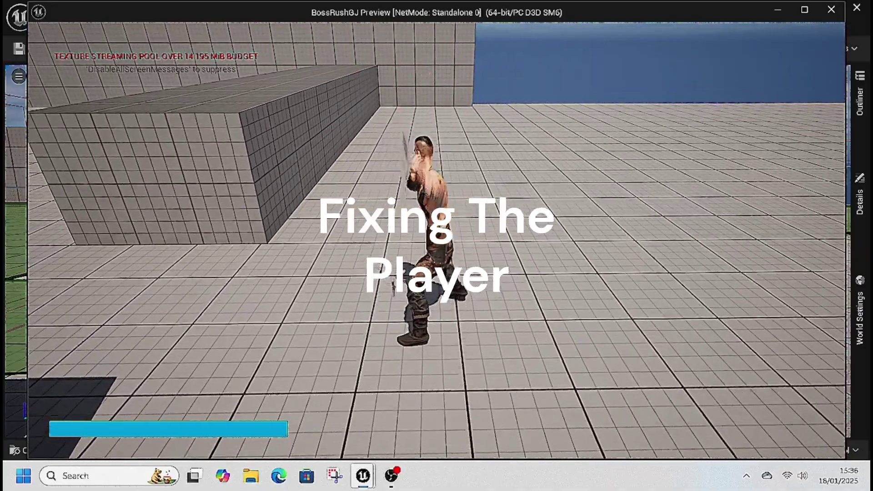
{"action": "left_click", "coordinate": [437, 241]}
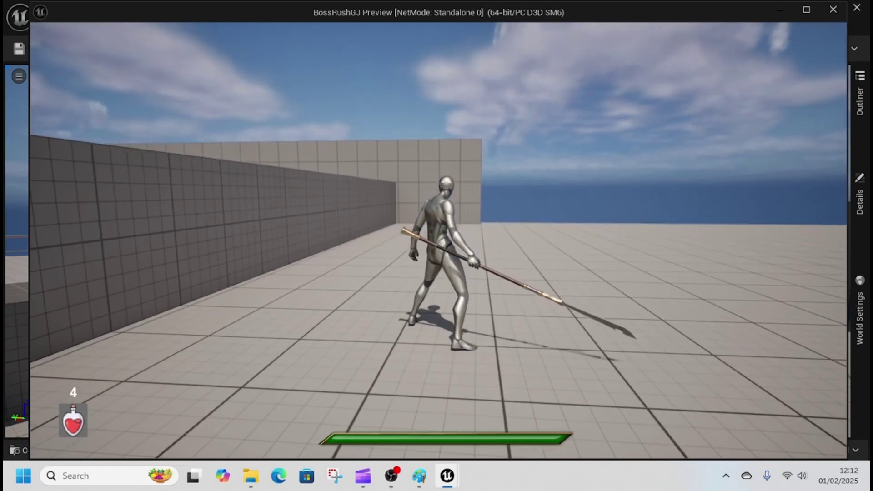
Test the player's weapon attack and run the character forward through the walled test level.
{"action": "left_click", "coordinate": [439, 240]}
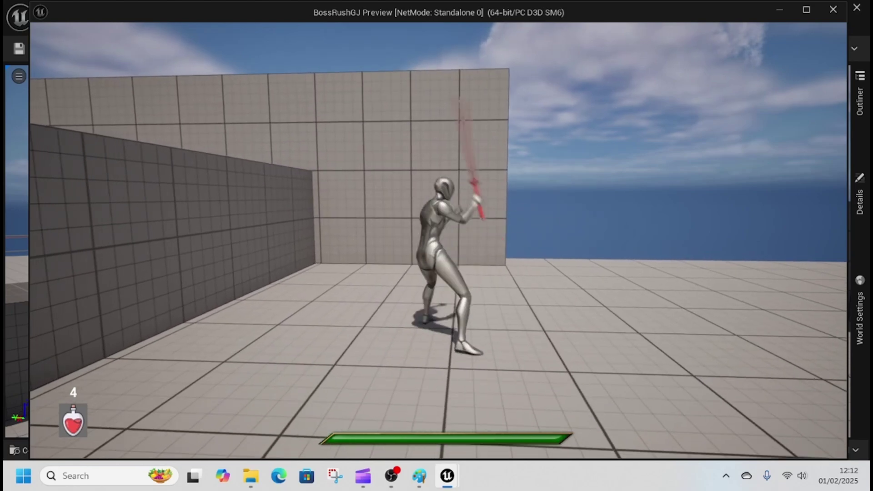
{"action": "key", "text": "w"}
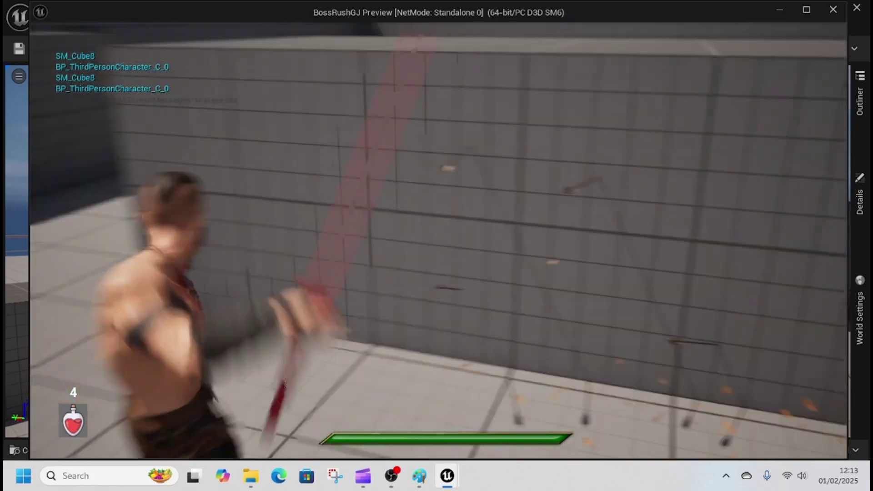
{"action": "key", "text": "w"}
{"action": "key", "text": "w"}
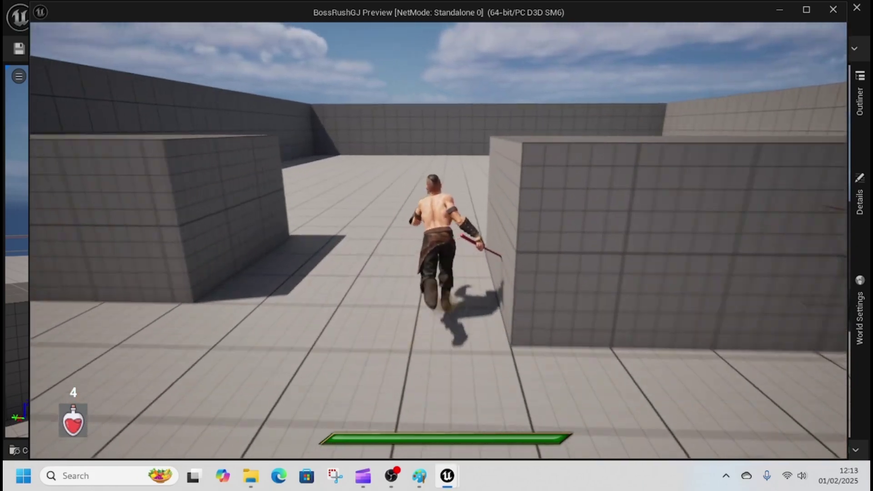
{"action": "key", "text": "w"}
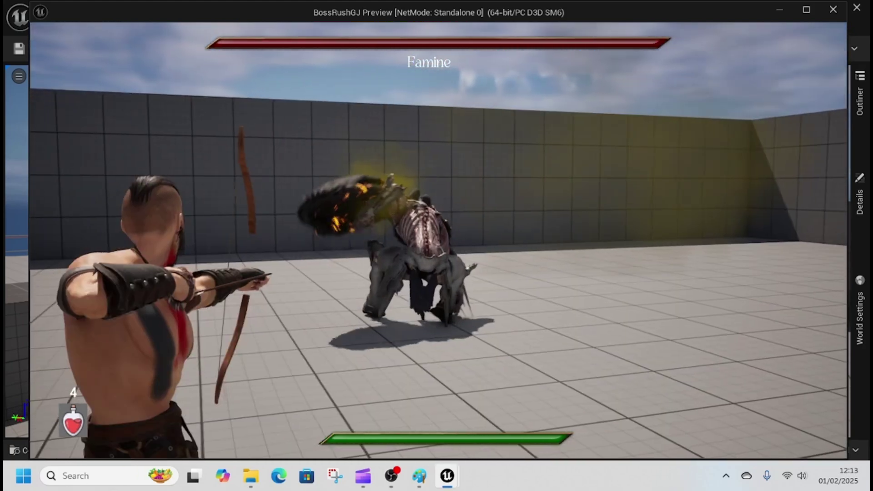
Test the bow by shooting several arrows at the Famine boss from behind.
{"action": "left_click", "coordinate": [438, 240]}
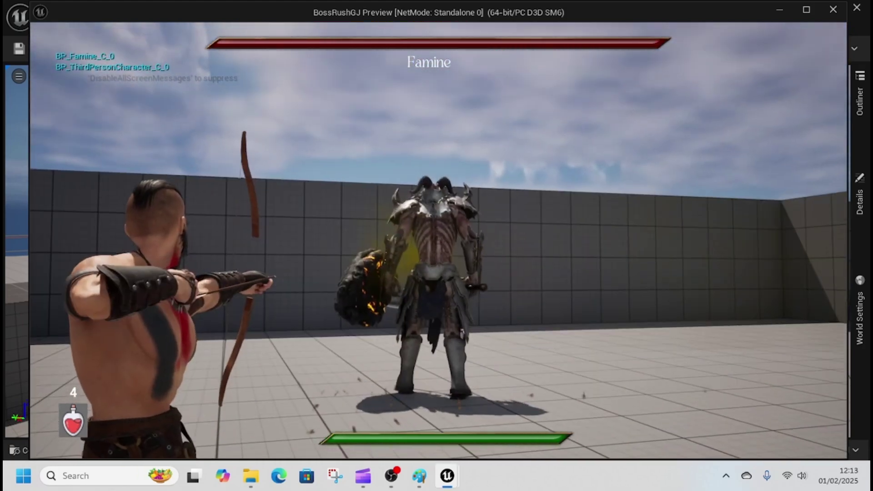
{"action": "left_click", "coordinate": [438, 240]}
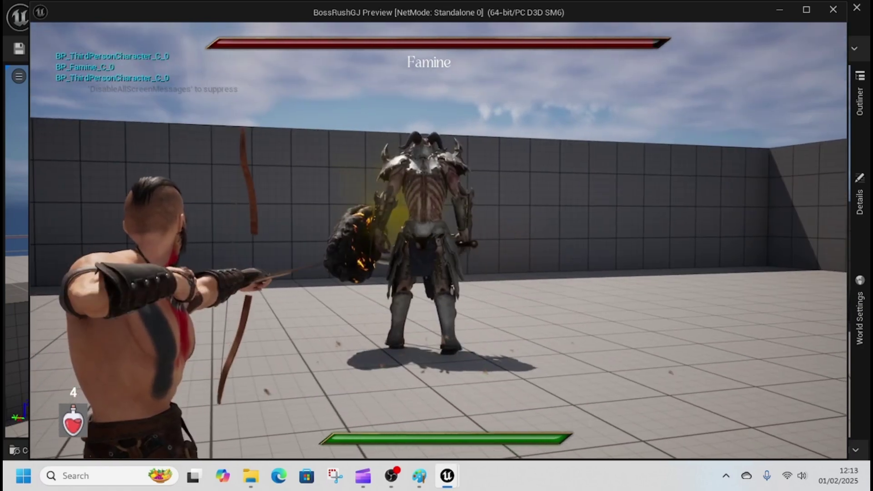
{"action": "left_click", "coordinate": [439, 240]}
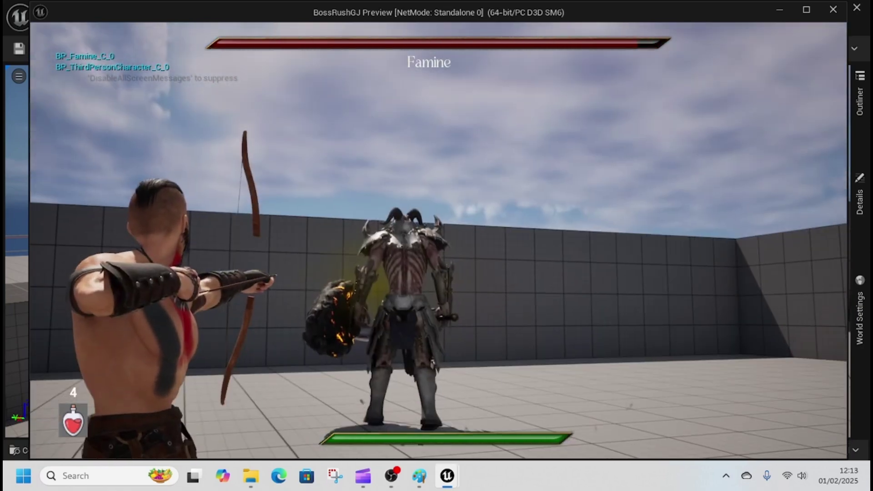
{"action": "left_click", "coordinate": [438, 240]}
{"action": "left_click", "coordinate": [438, 240]}
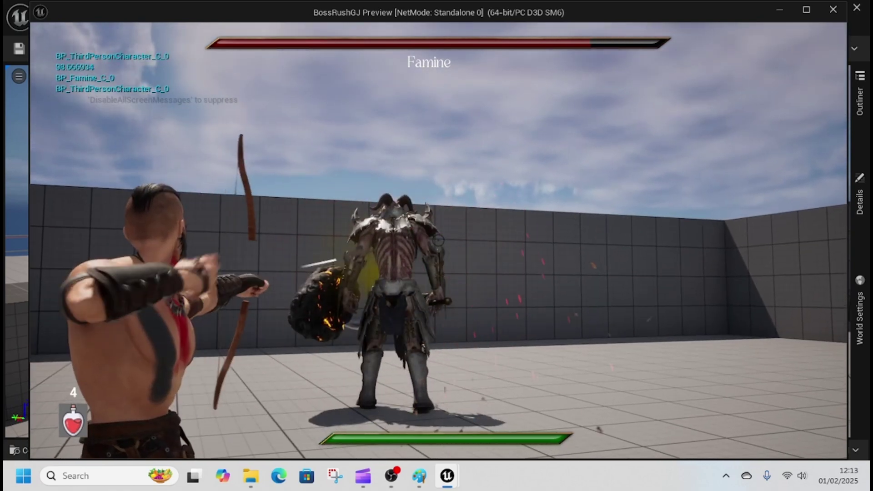
{"action": "left_click", "coordinate": [438, 240]}
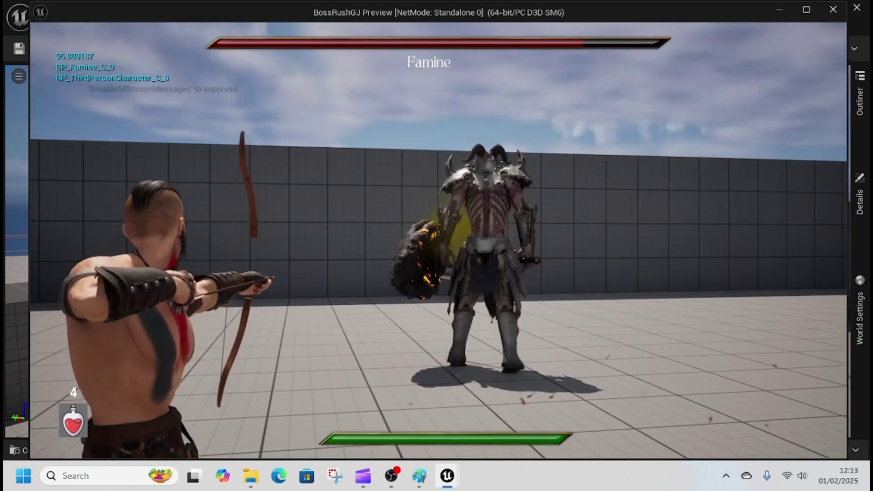
{"action": "left_click", "coordinate": [439, 240]}
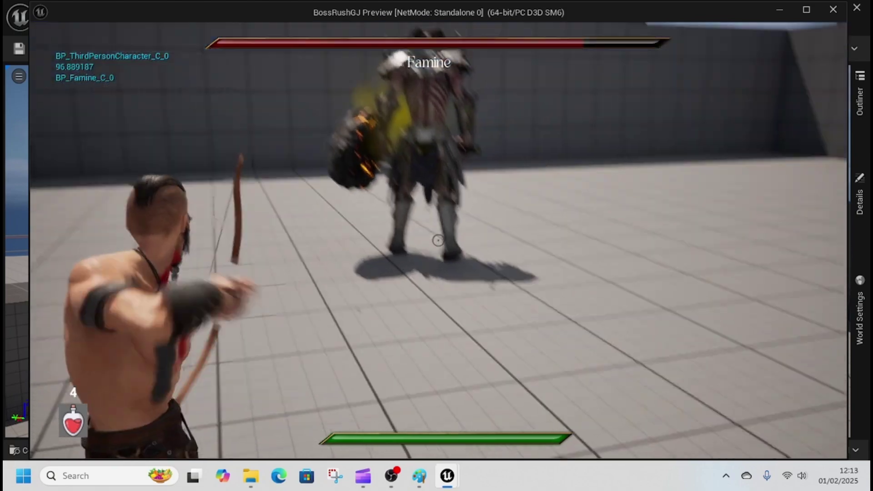
Keep attacking the Famine boss with the bow and fight it at close range in the walled arena.
{"action": "left_click", "coordinate": [438, 240]}
{"action": "left_click", "coordinate": [438, 240]}
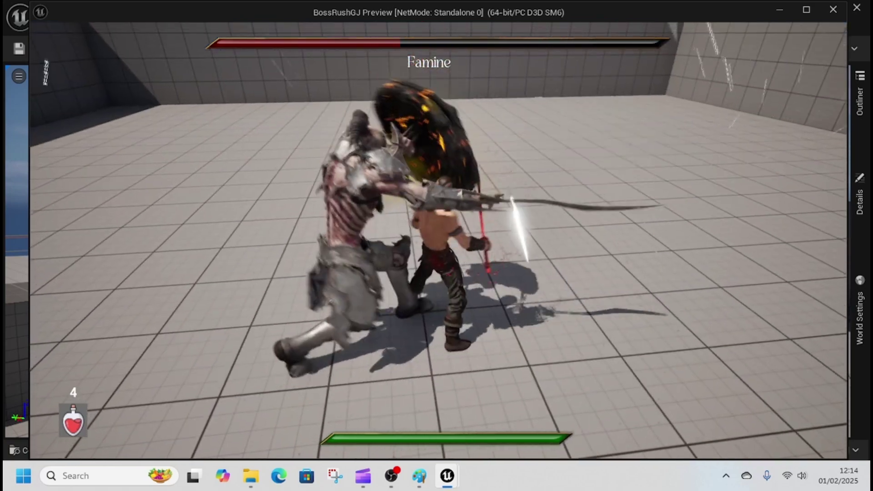
{"action": "left_click", "coordinate": [439, 240]}
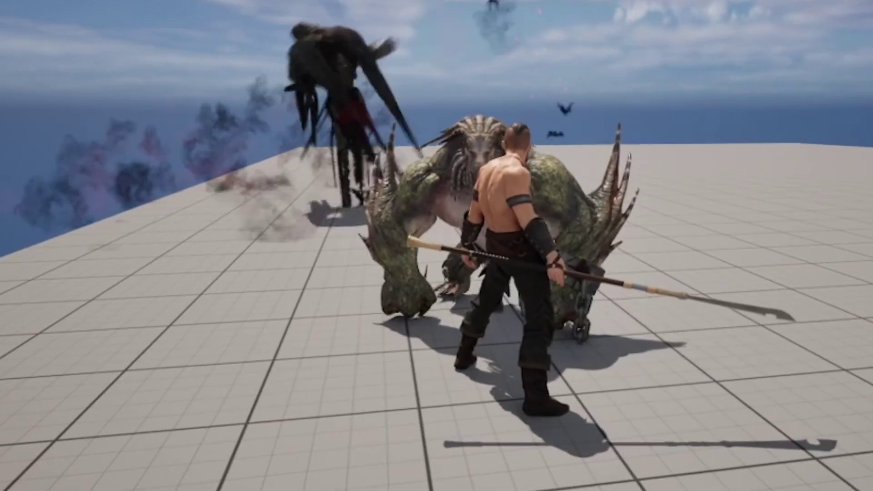
{"action": "key", "text": "alt+Tab"}
{"action": "key", "text": "alt+Tab"}
{"action": "key", "text": "alt+Tab"}
{"action": "key", "text": "alt+Tab"}
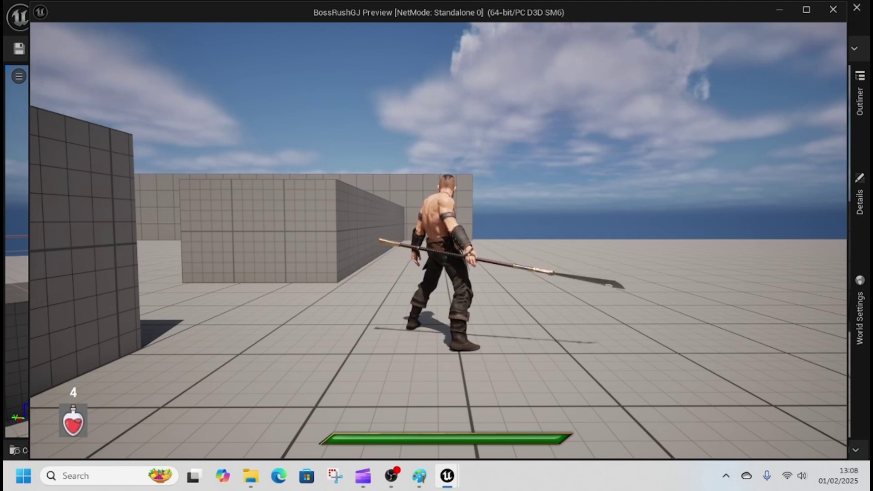
Test the player's roll while running forward alongside the test level's walls.
{"action": "key", "text": "w"}
{"action": "key", "text": "space"}
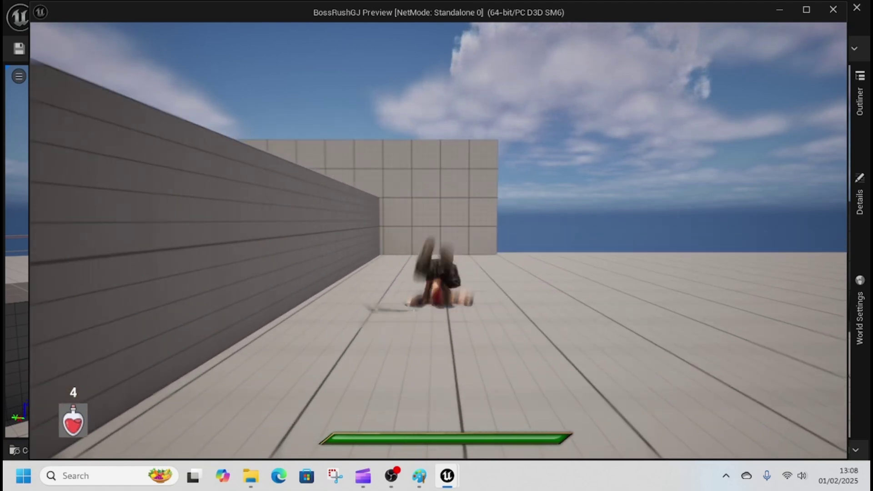
{"action": "key", "text": "w"}
{"action": "key", "text": "space"}
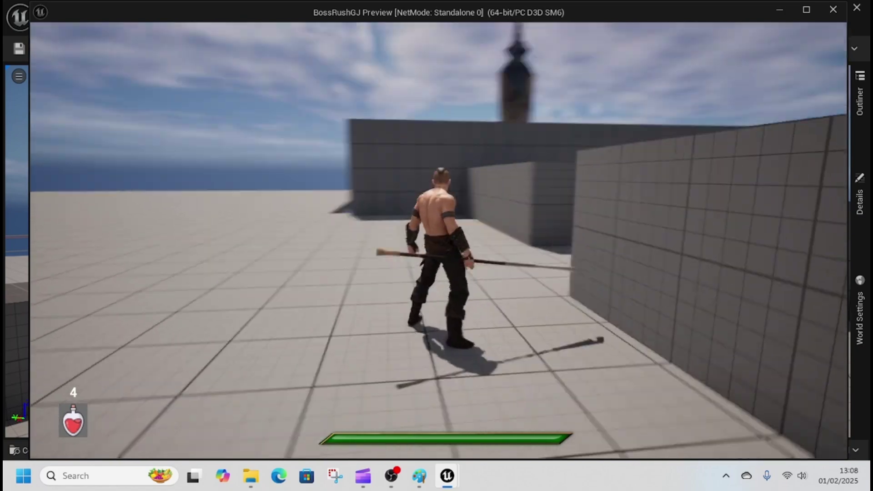
Run the character through the wall opening into Famine's arena and circle around the boss.
{"action": "key", "text": "w"}
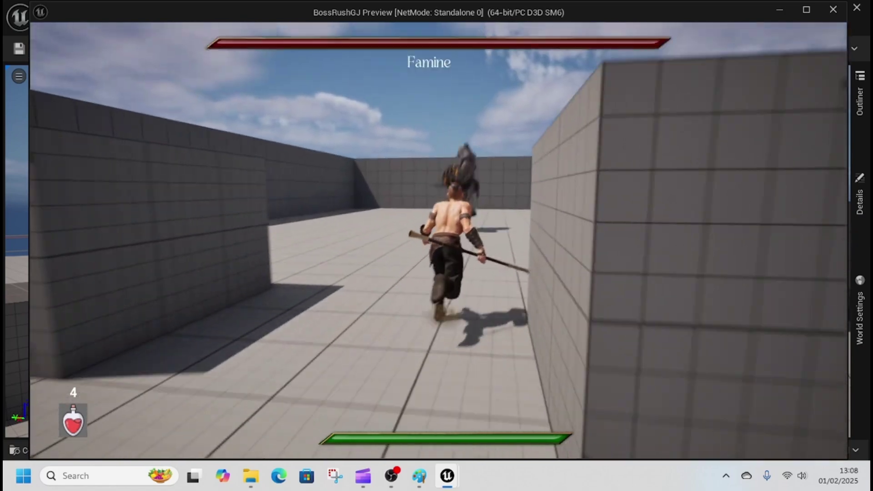
{"action": "key", "text": "w"}
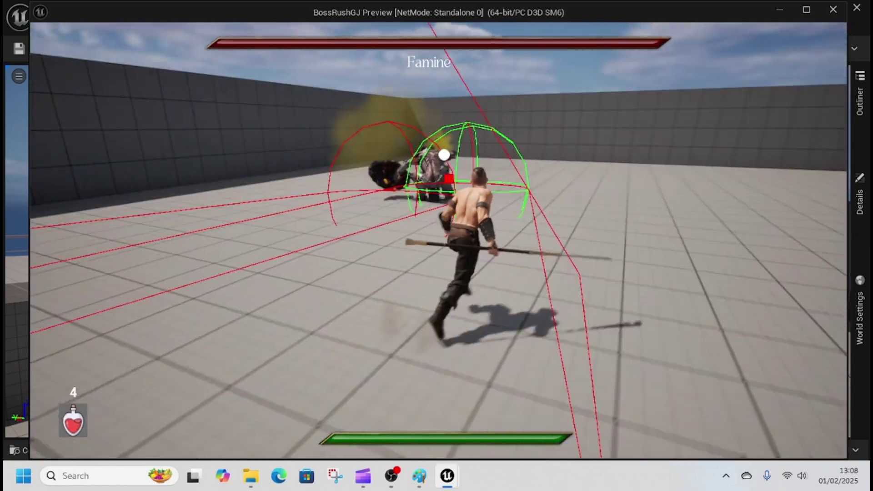
{"action": "key", "text": "d"}
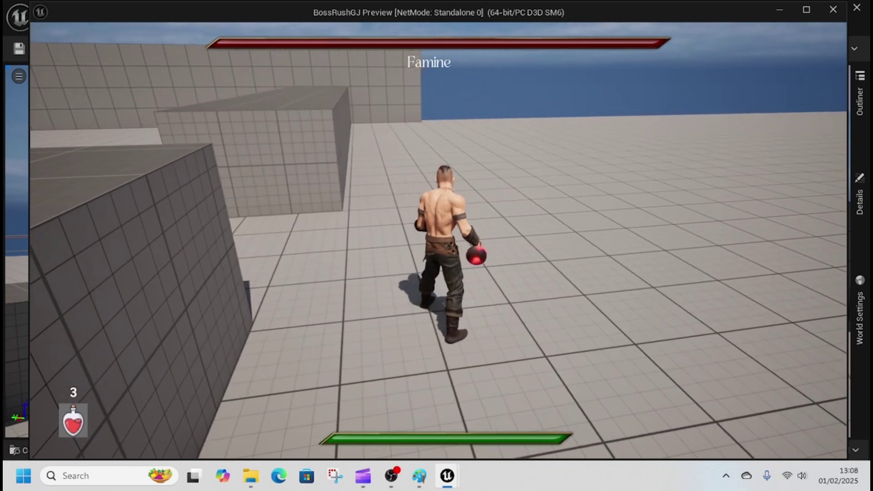
Run the character with the polearm across the open floor outside the arena walls.
{"action": "key", "text": "w"}
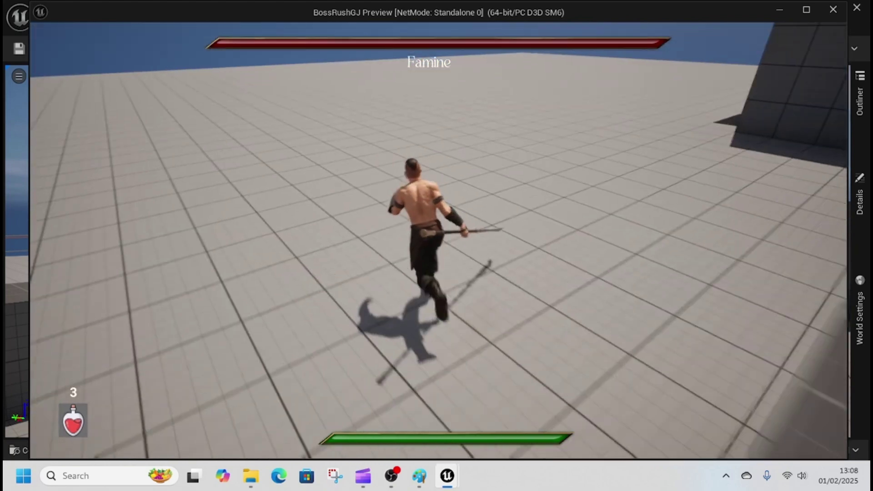
{"action": "key", "text": "w"}
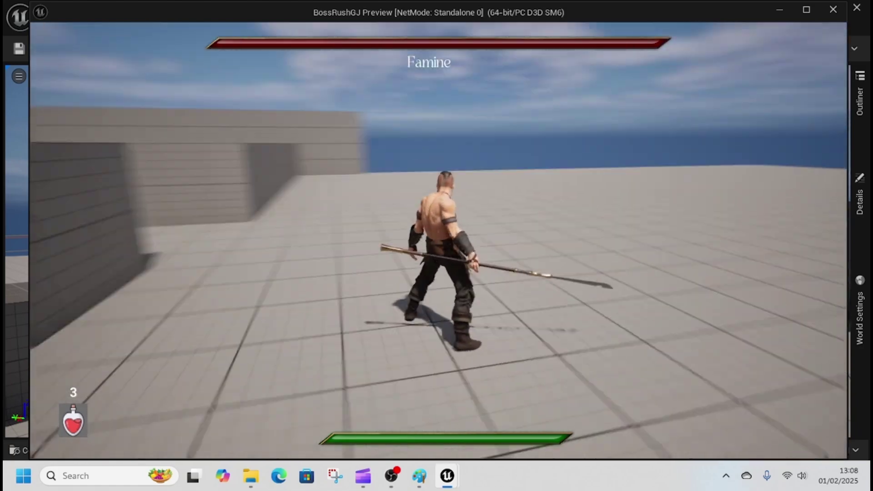
{"action": "key", "text": "w"}
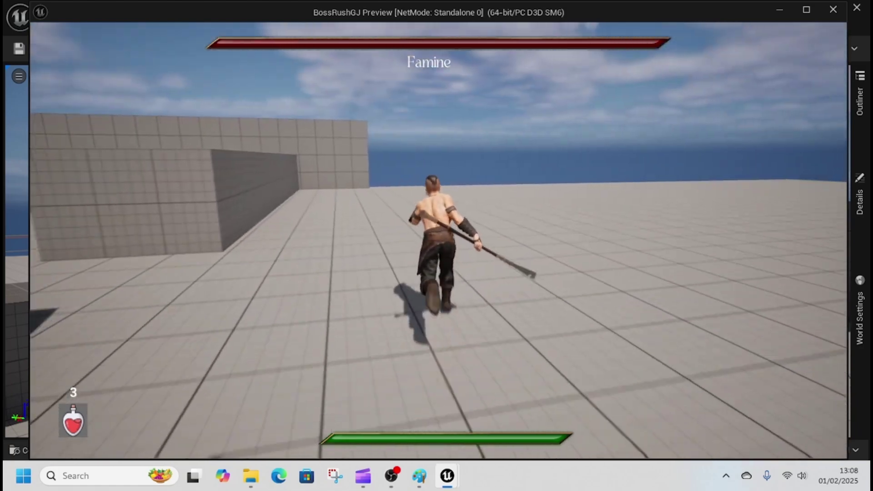
{"action": "key", "text": "w"}
Test the red sword by performing several attacks on the open floor of the test level.
{"action": "left_click", "coordinate": [438, 241]}
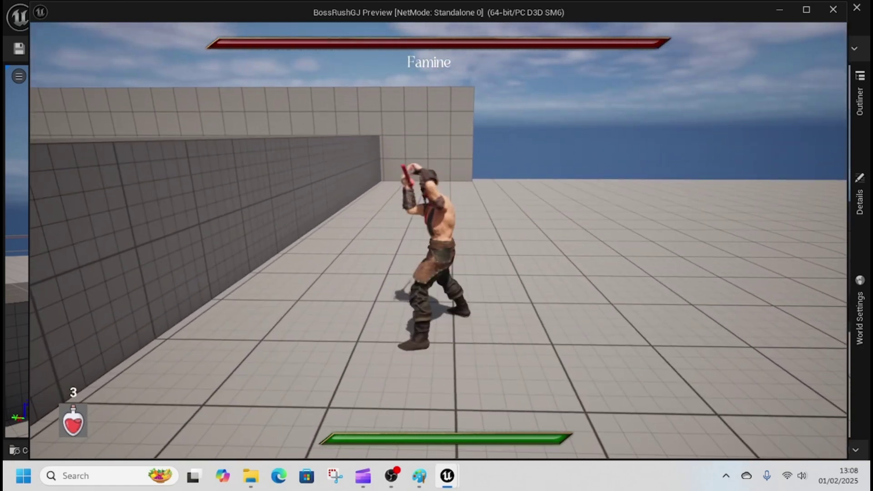
{"action": "left_click", "coordinate": [439, 240]}
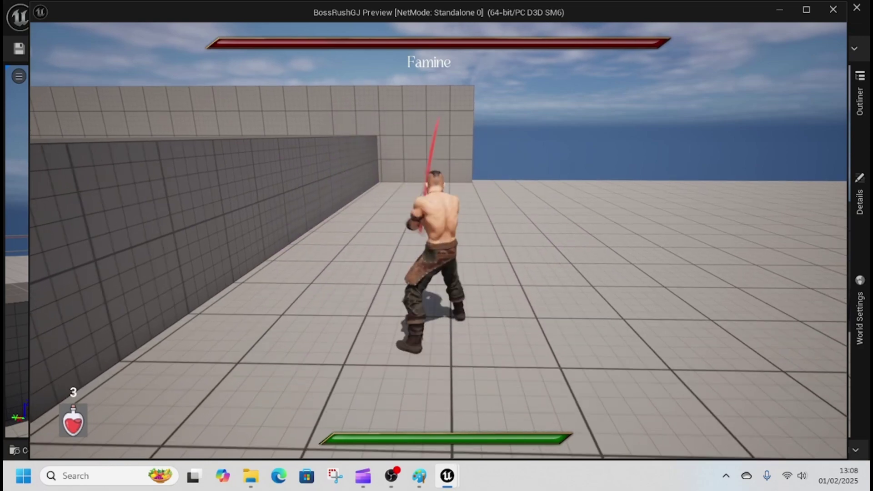
{"action": "left_click", "coordinate": [439, 241]}
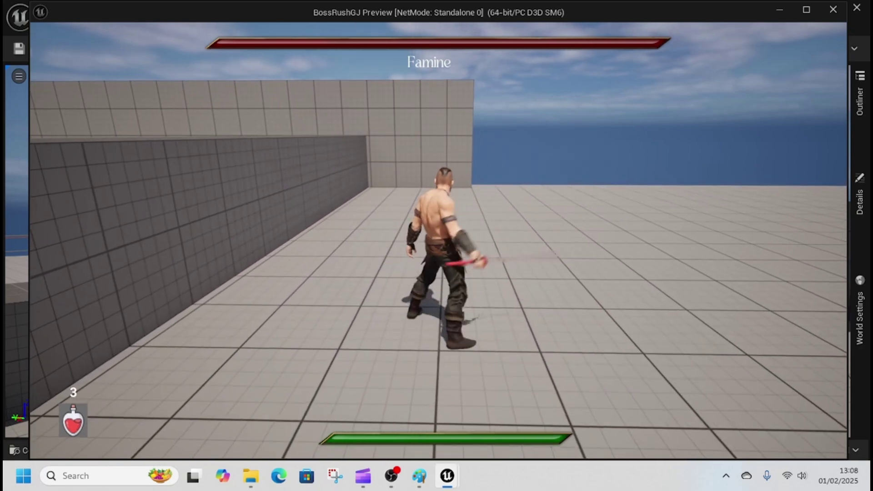
{"action": "left_click", "coordinate": [439, 241]}
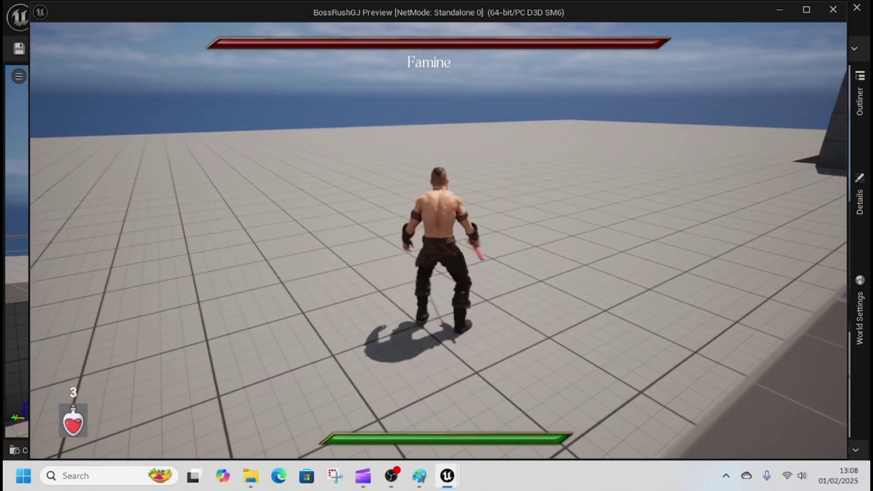
{"action": "key", "text": "w"}
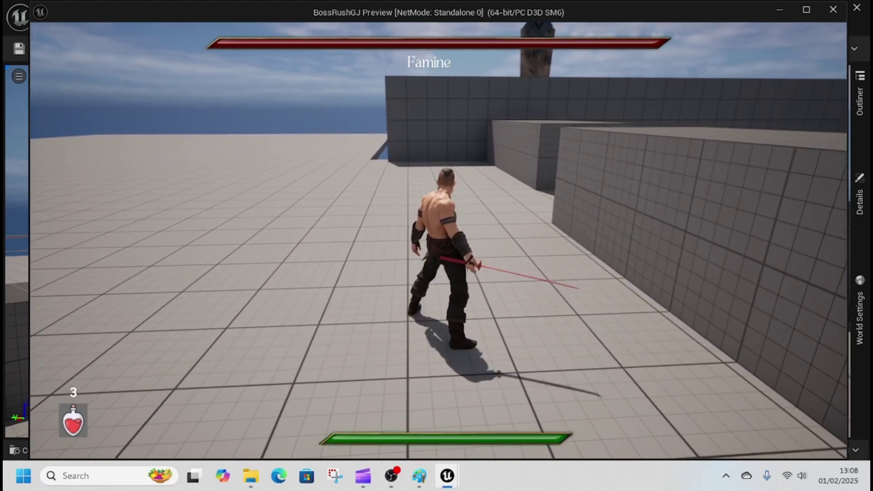
Play TutorialLevel in a preview window, run down the first corridor and try the backflip.
{"action": "key", "text": "alt+Tab"}
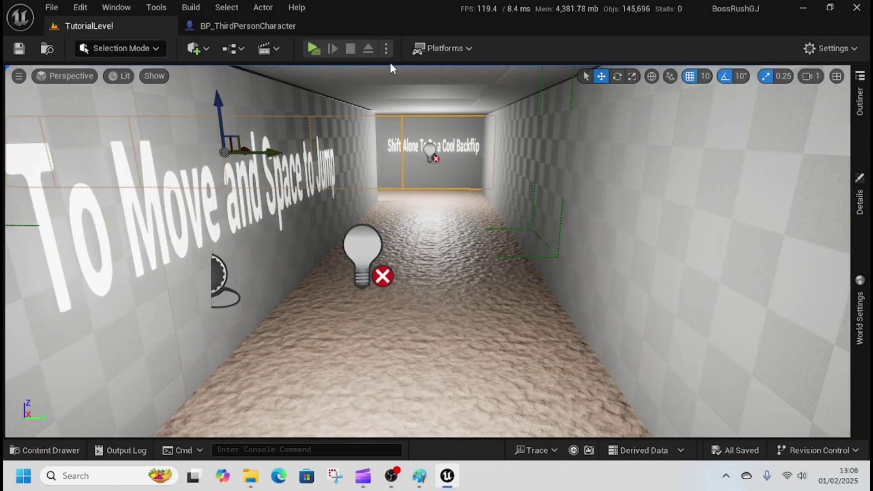
{"action": "left_click", "coordinate": [314, 48]}
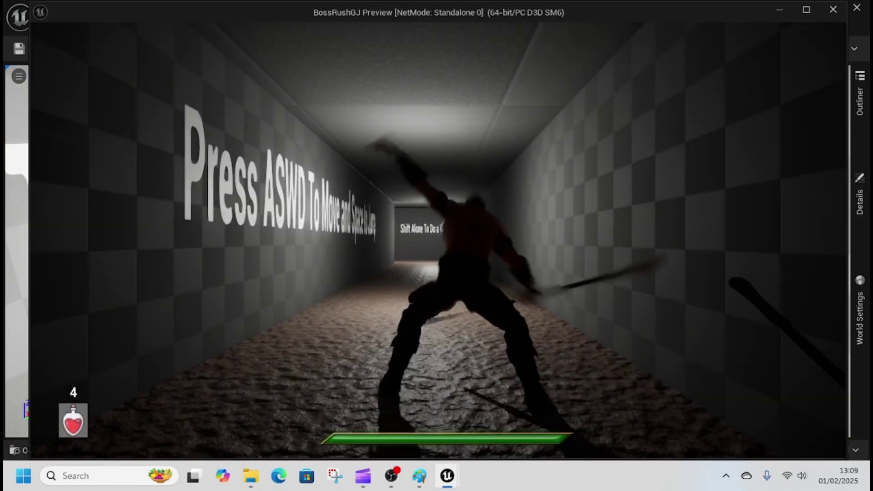
{"action": "key", "text": "w"}
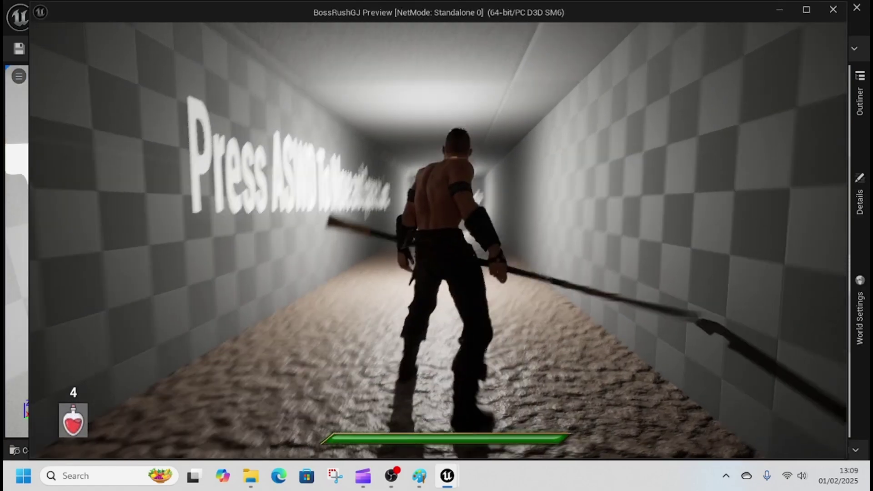
{"action": "key", "text": "shift"}
{"action": "key", "text": "w"}
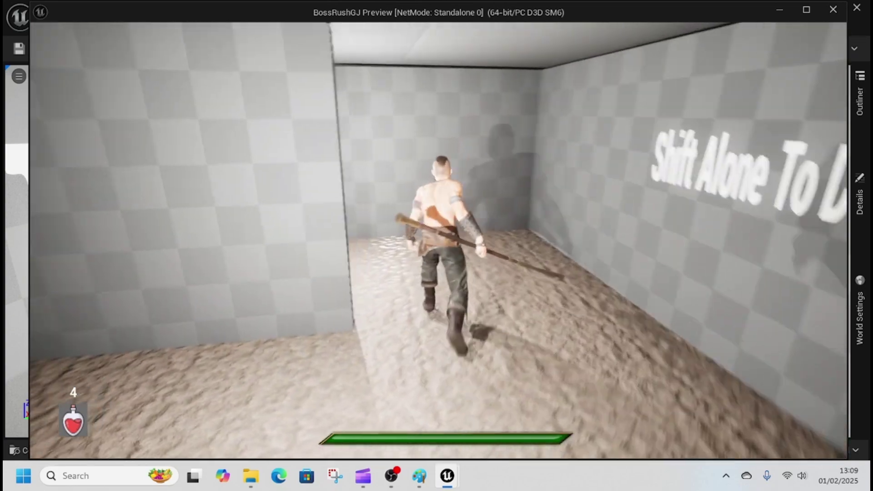
Run through the remaining tutorial corridors to the purple portal room, testing the roll on the way.
{"action": "key", "text": "w"}
{"action": "key", "text": "shift"}
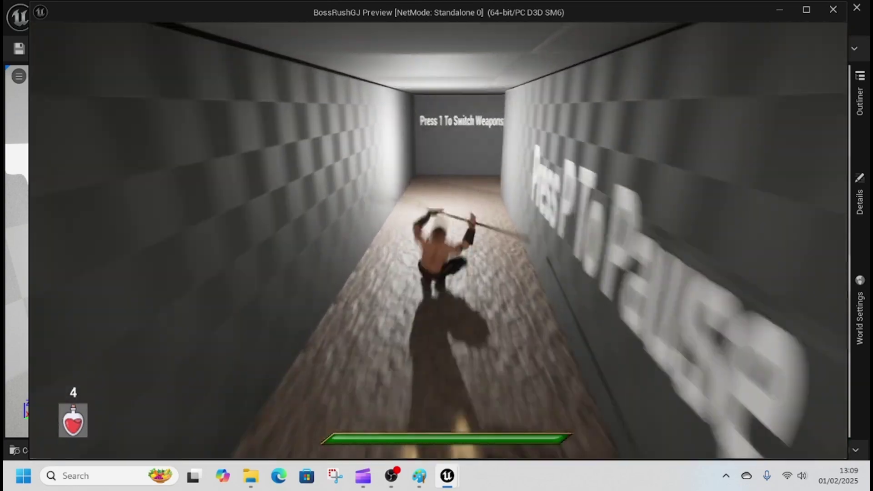
{"action": "key", "text": "w"}
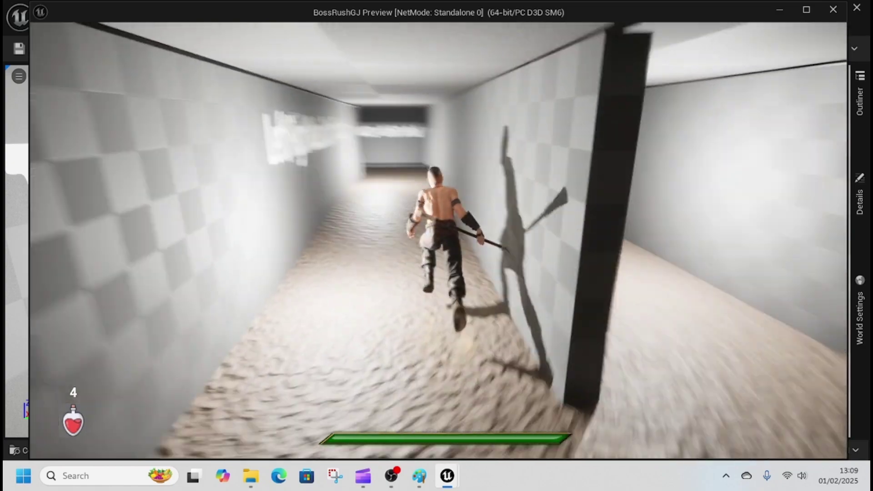
{"action": "key", "text": "s"}
{"action": "key", "text": "shift"}
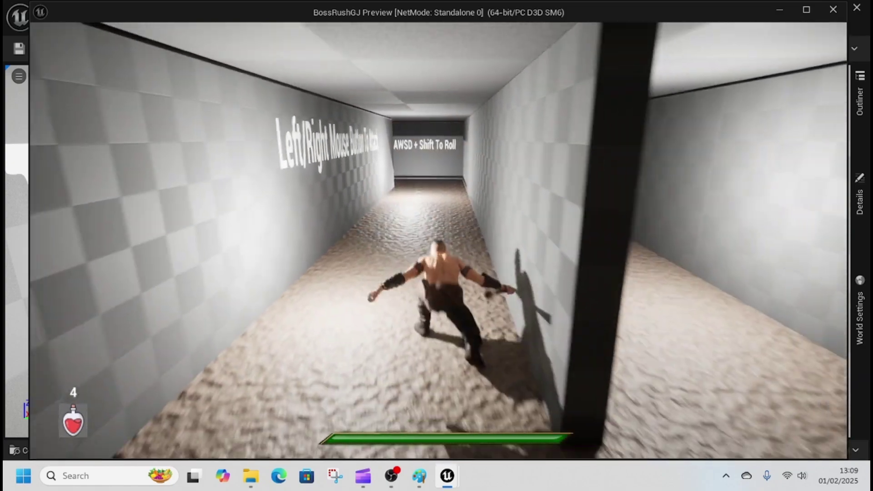
{"action": "key", "text": "w"}
{"action": "key", "text": "w"}
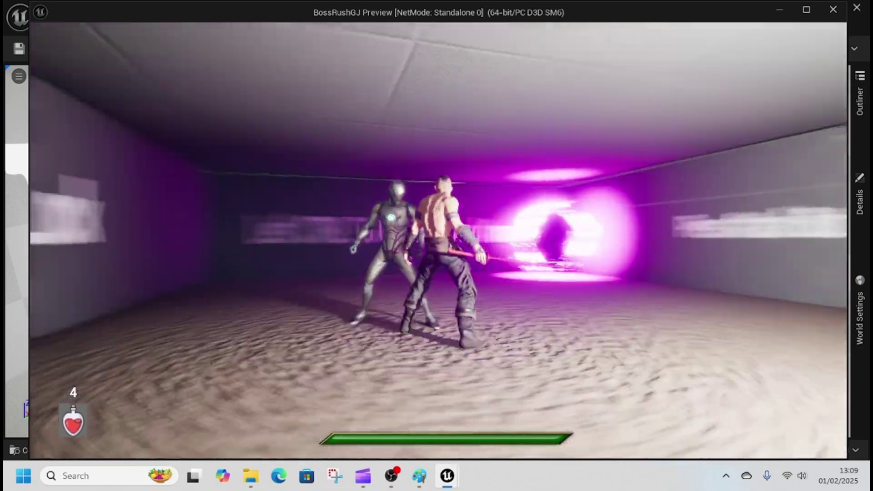
Test the red sword's attacks on the silver training dummy in the portal room.
{"action": "left_click", "coordinate": [438, 240]}
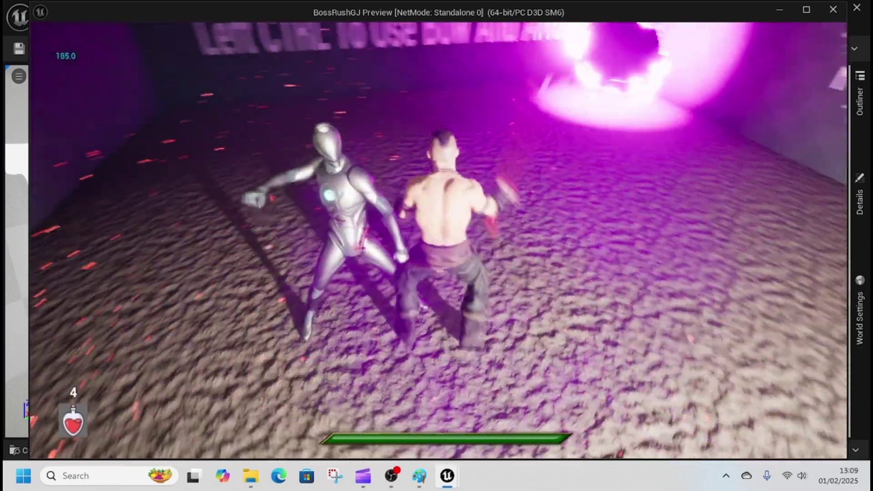
{"action": "left_click", "coordinate": [436, 245]}
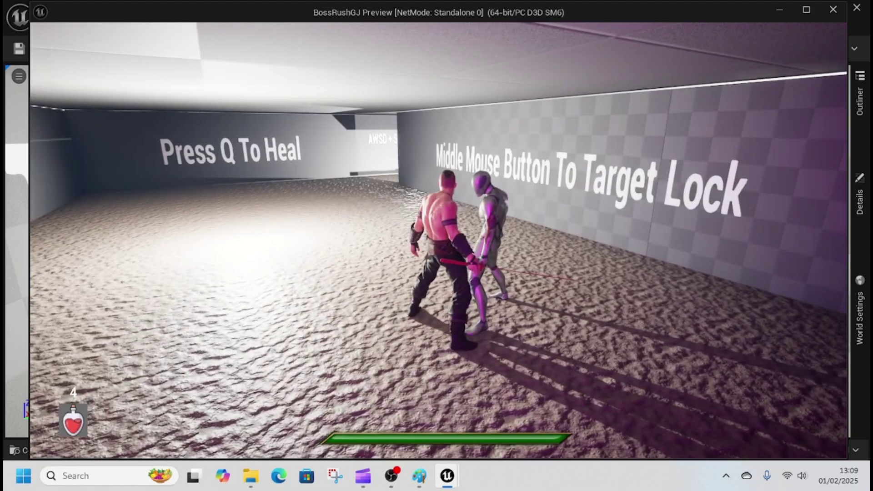
{"action": "left_click", "coordinate": [437, 245]}
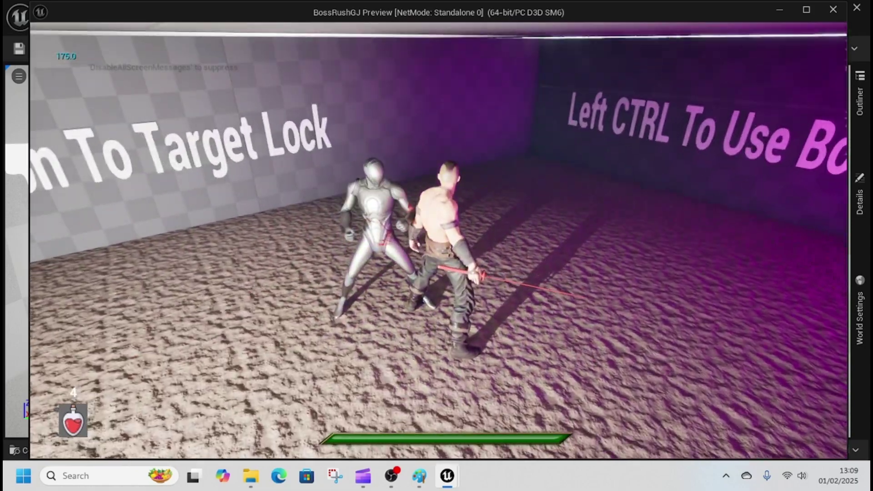